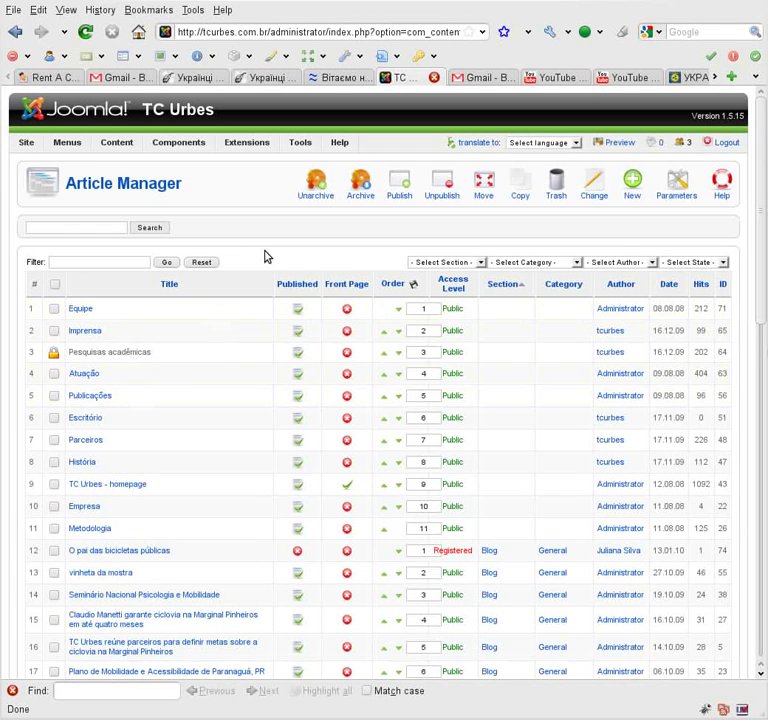
Open the Metodologia article for editing and start a new empty paragraph after its last sentence.
left_click(96, 531)
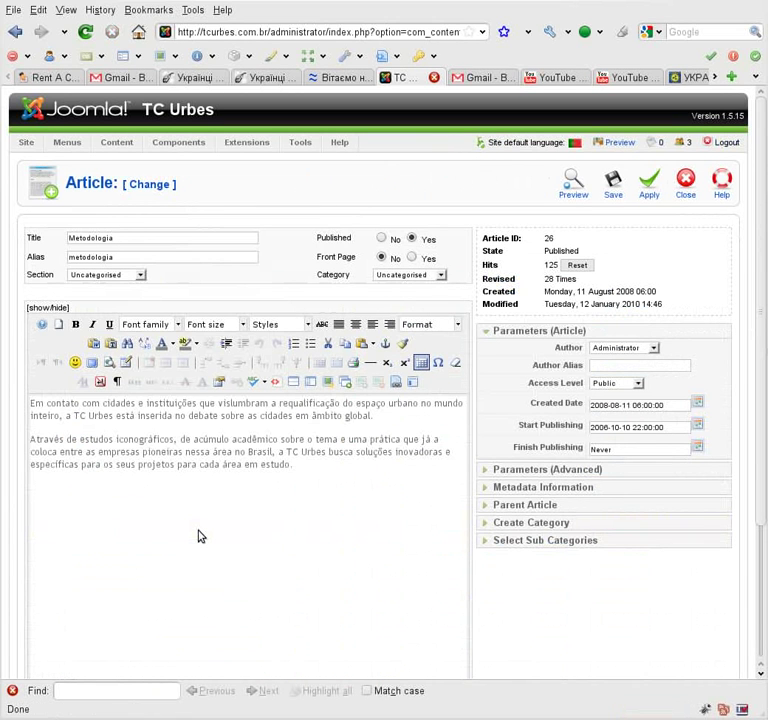
left_click(336, 467)
key("Return")
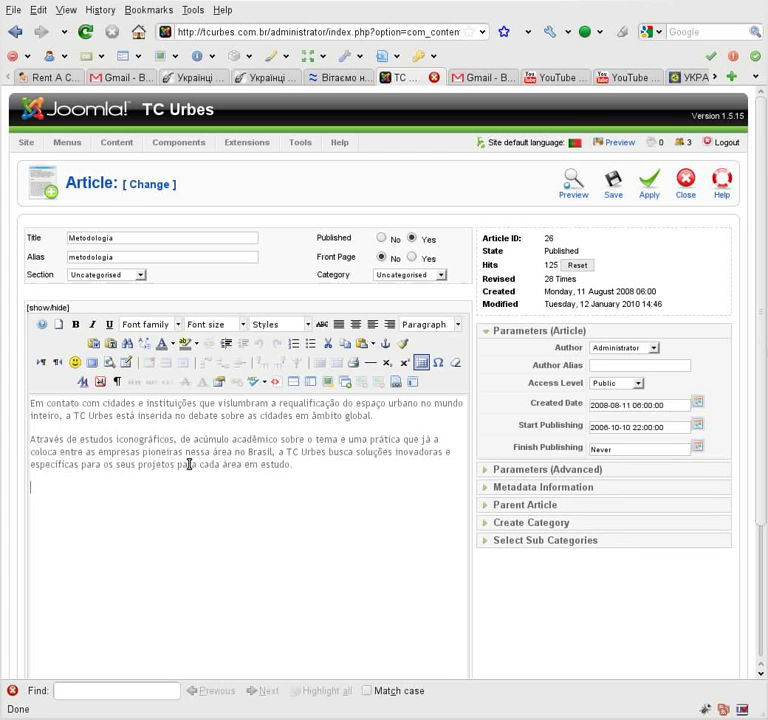
Upload 25_podtyagivanii.pdf from the Desktop folder into the /2010/02 directory using the editor's File Manager.
left_click(396, 383)
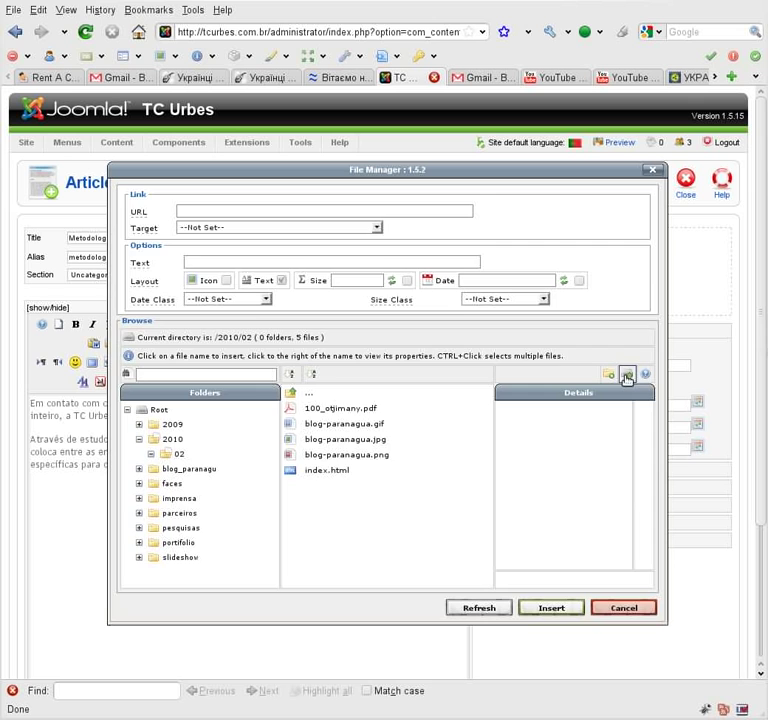
left_click(625, 375)
left_click(298, 340)
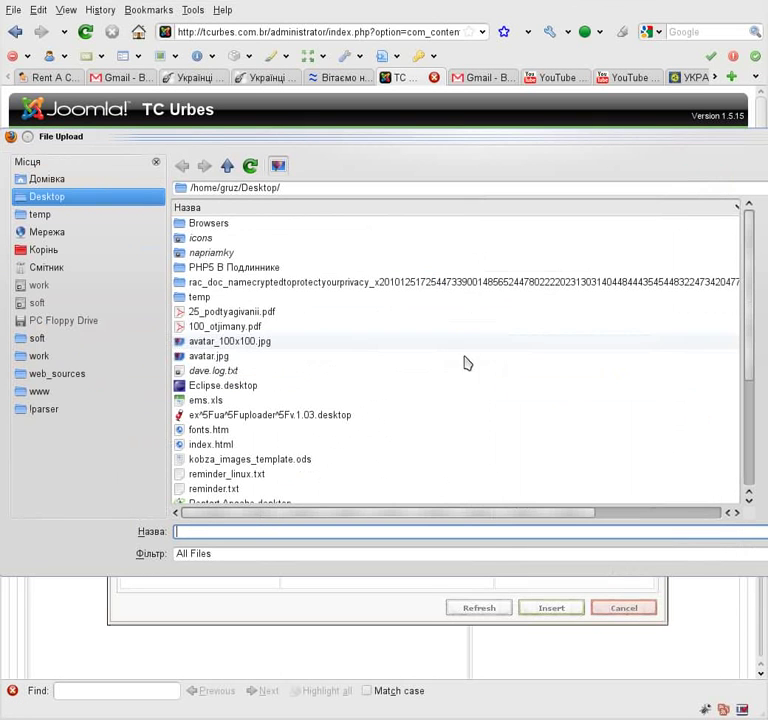
double_click(240, 316)
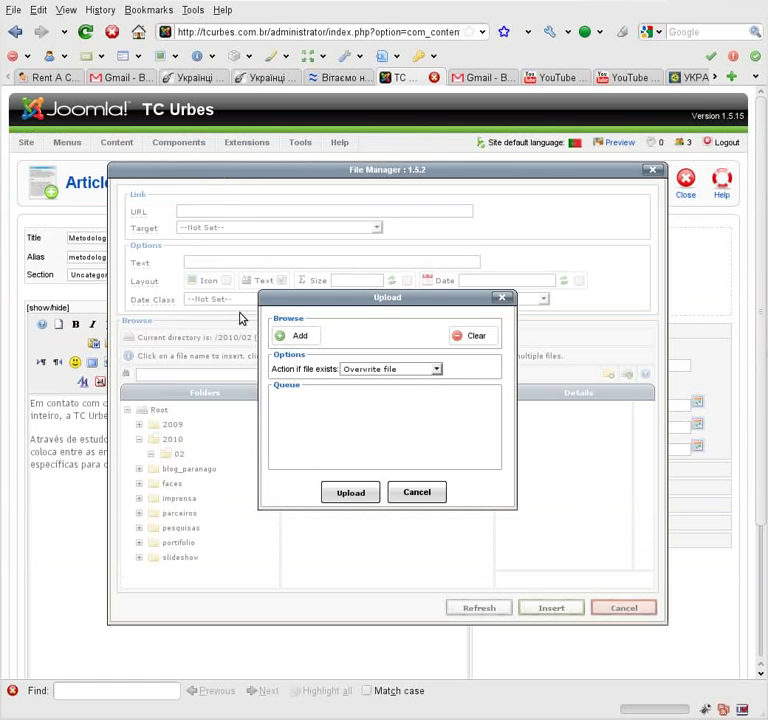
left_click(352, 493)
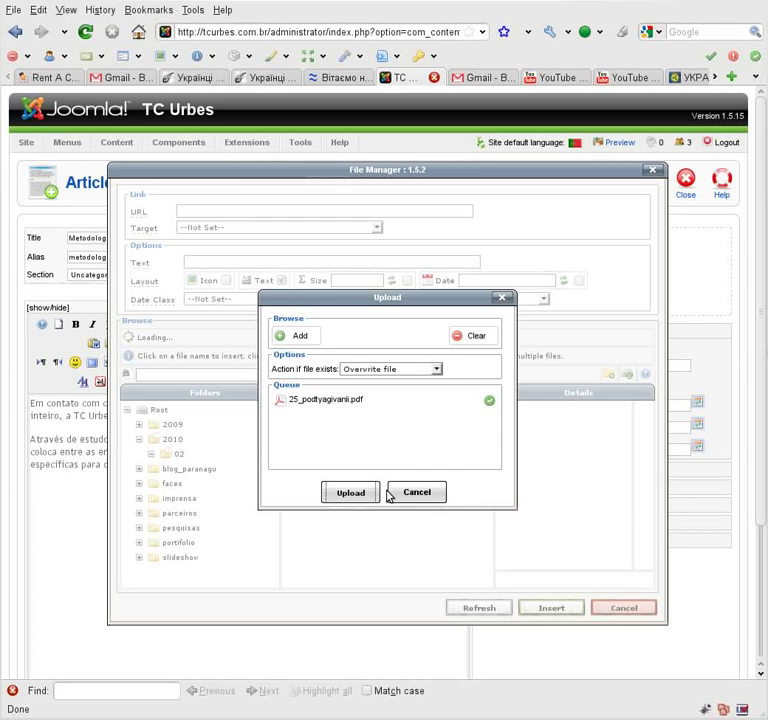
left_click(300, 336)
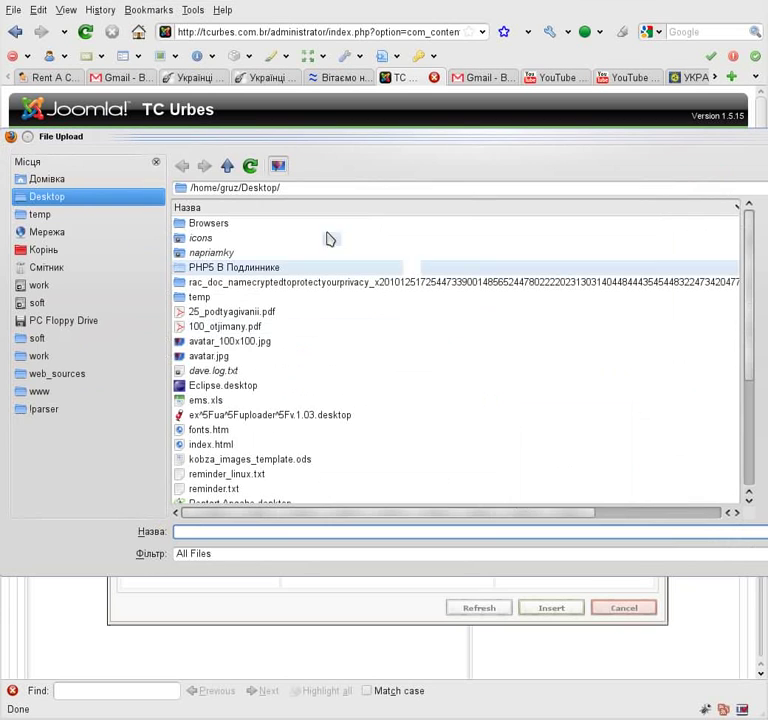
double_click(232, 311)
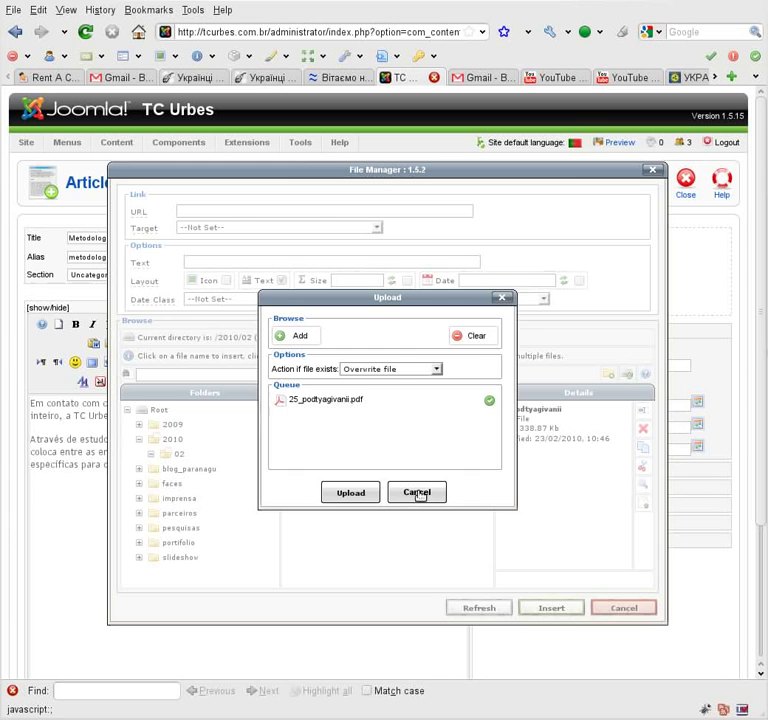
left_click(428, 494)
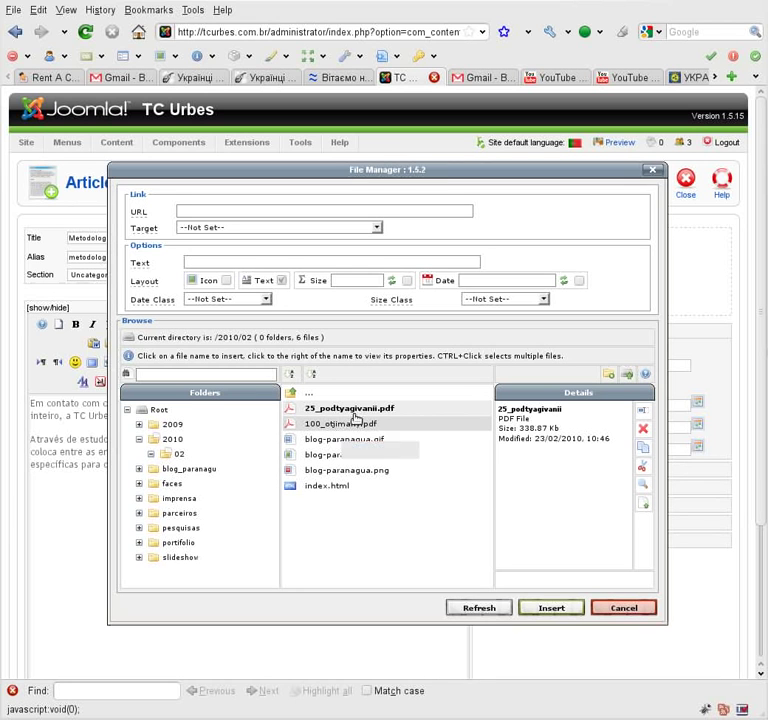
Insert a link to the uploaded 25_podtyagivanii.pdf in the new paragraph, with the file name as its text, and apply the article changes.
left_click(352, 410)
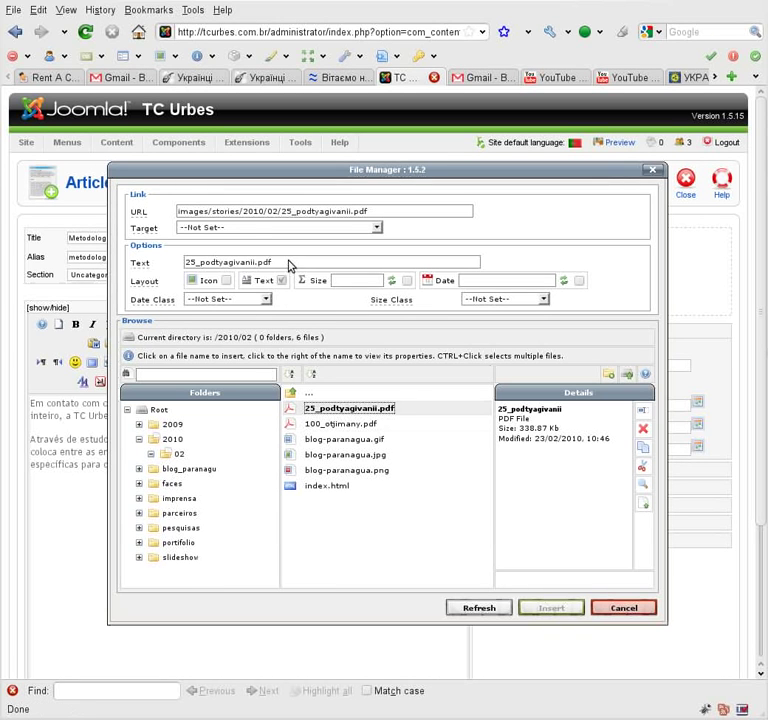
left_click_drag(291, 263, 178, 261)
left_click(236, 262)
left_click_drag(280, 262, 186, 262)
left_click(237, 262)
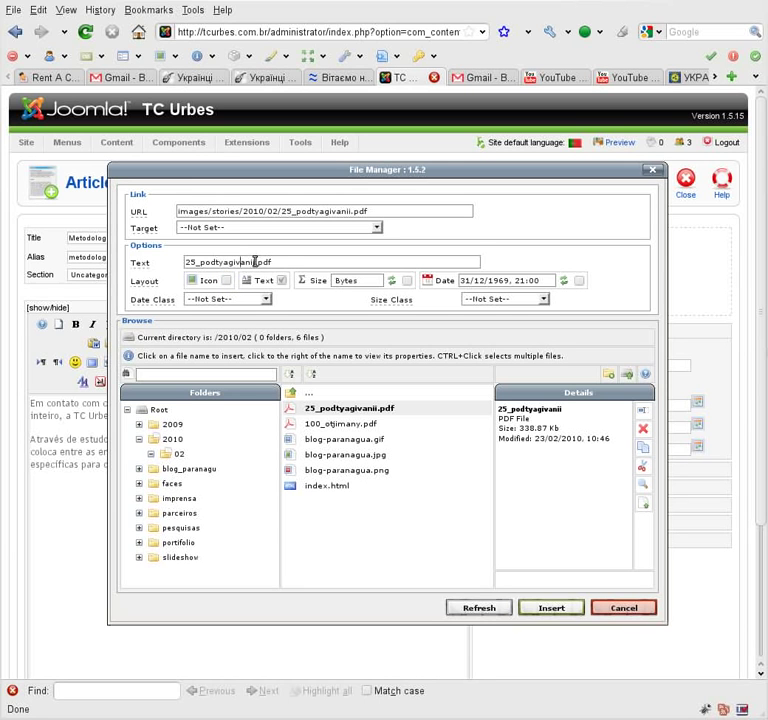
left_click_drag(255, 261, 284, 262)
left_click(284, 262)
left_click_drag(256, 262, 284, 262)
left_click(284, 262)
left_click_drag(255, 262, 273, 264)
left_click(277, 263)
left_click(551, 608)
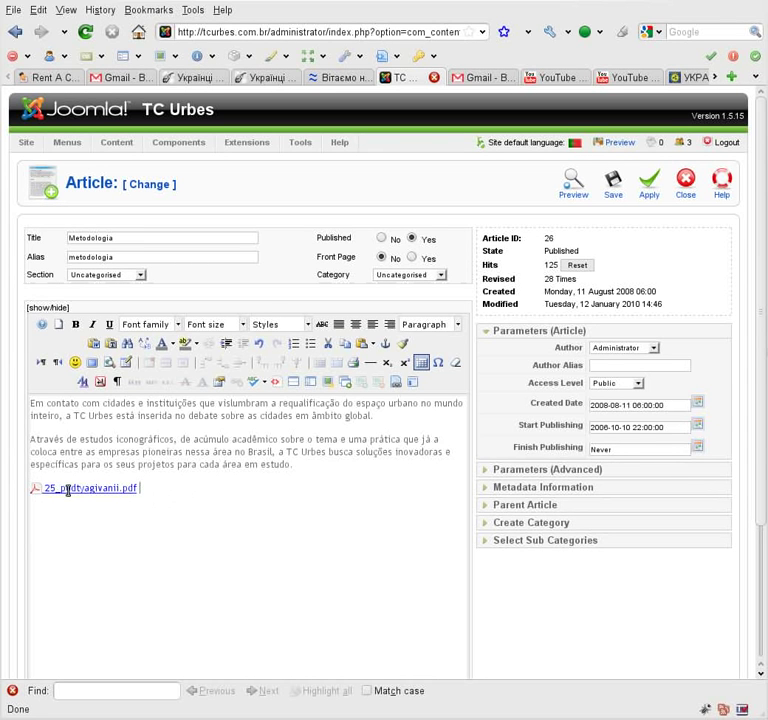
left_click(647, 190)
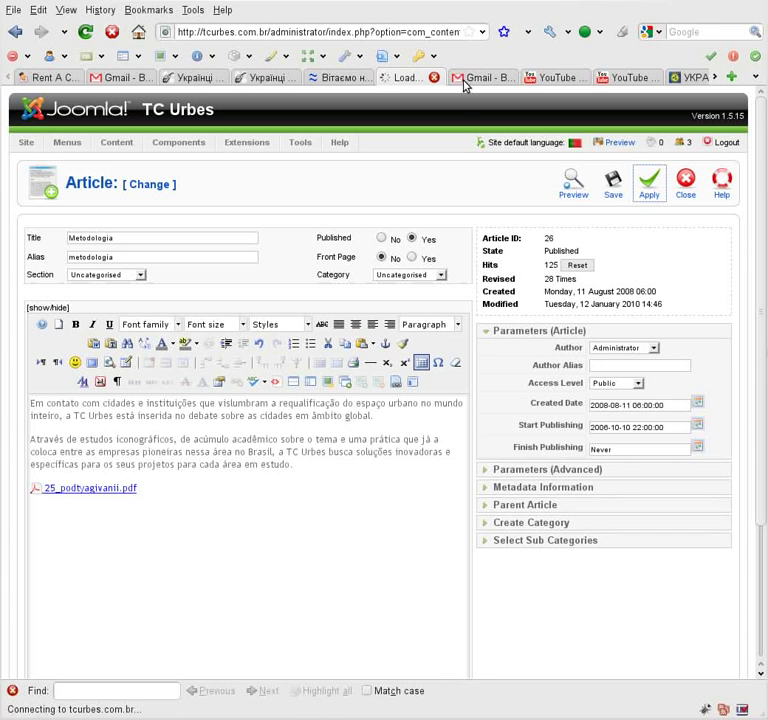
Preview the site in a new tab, go to the metodologia page under empresa, and open its 25_podtyagivanii.pdf link.
right_click(623, 144)
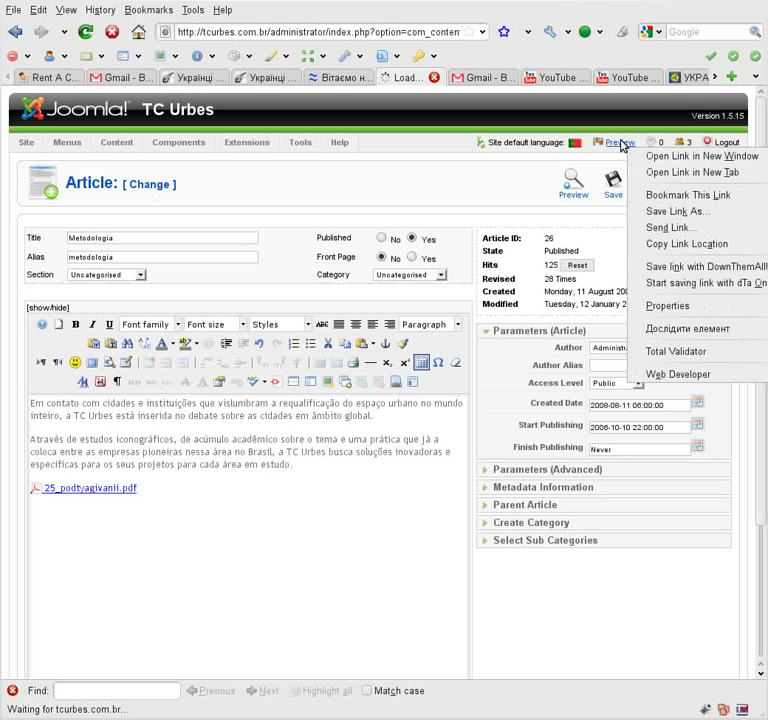
left_click(680, 174)
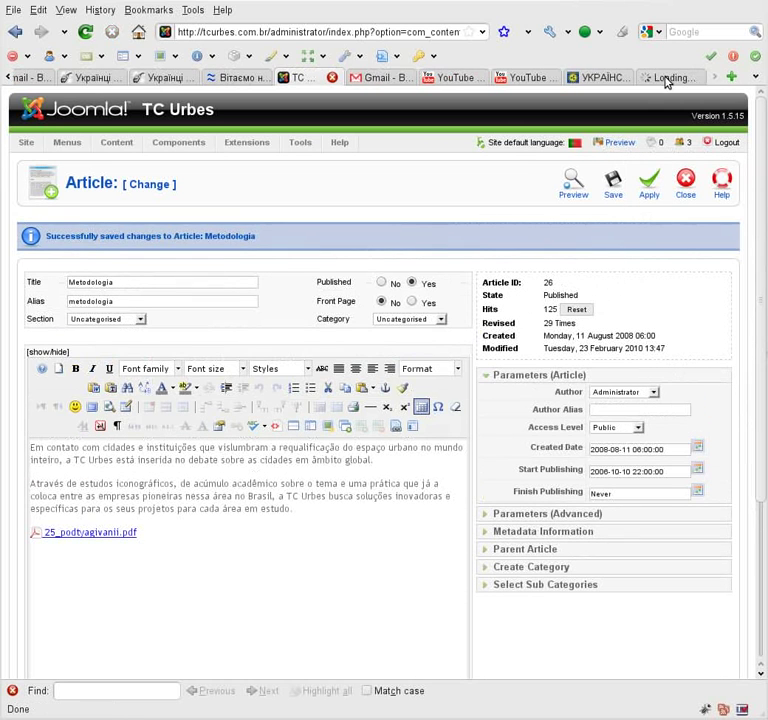
left_click(663, 81)
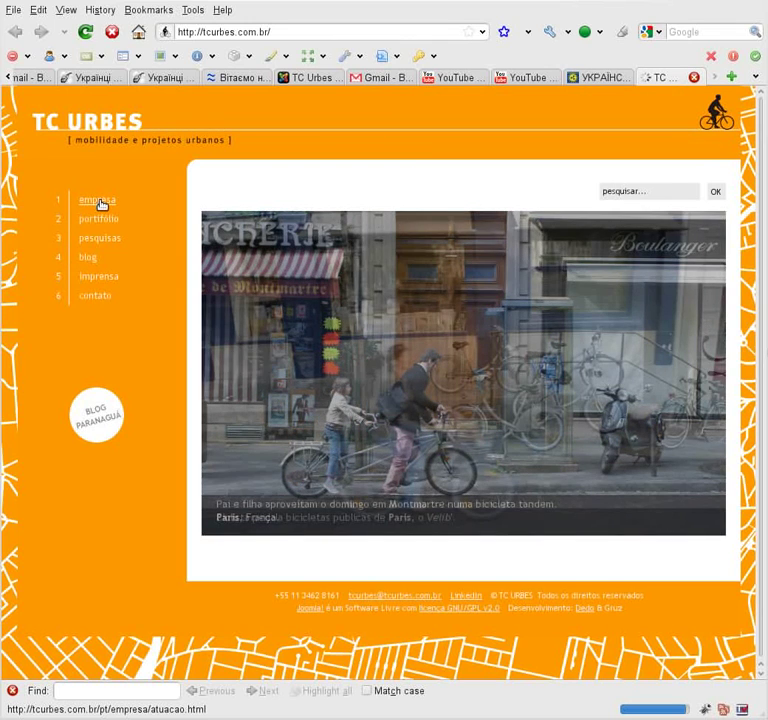
left_click(100, 203)
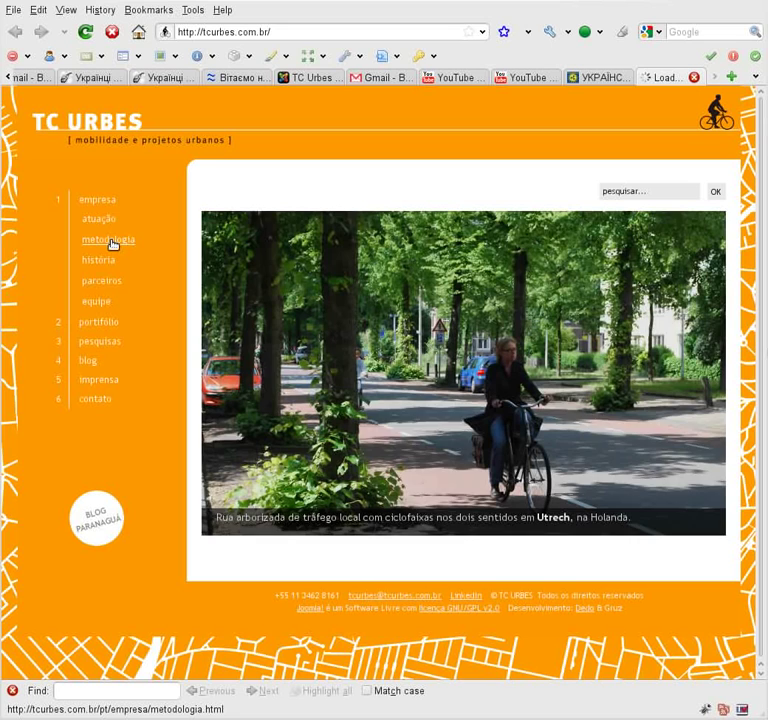
left_click(112, 243)
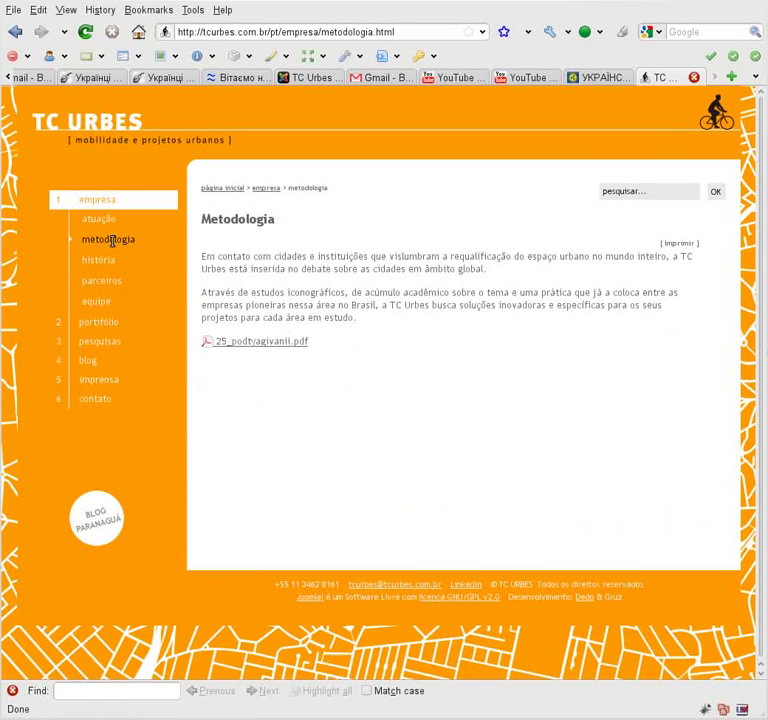
left_click(282, 342)
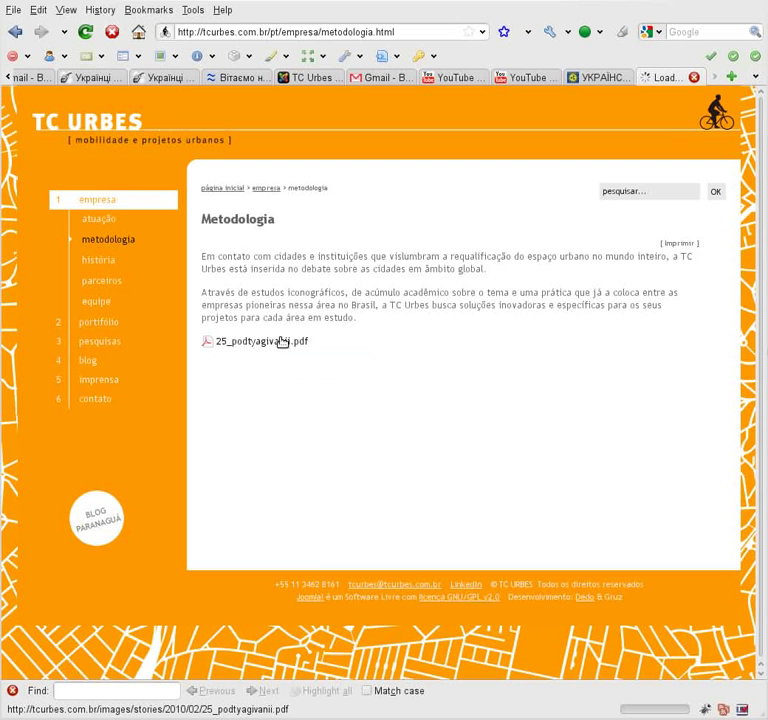